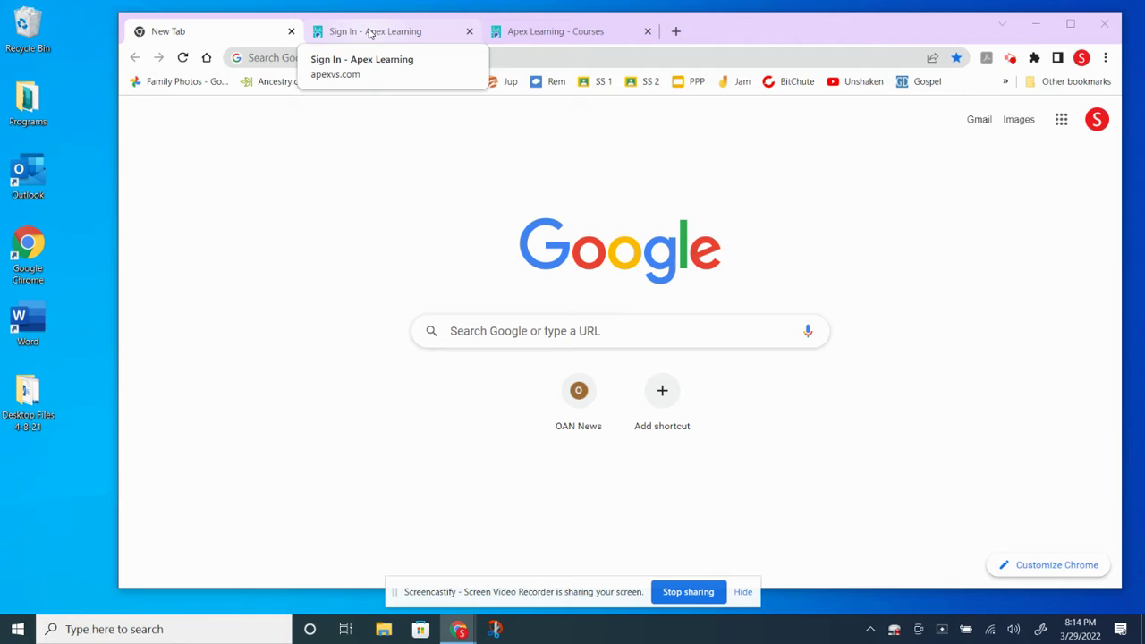
Switch from the Apex Learning sign-in tab to the U.S. Government and Politics course page.
{"action": "left_click", "coordinate": [369, 33]}
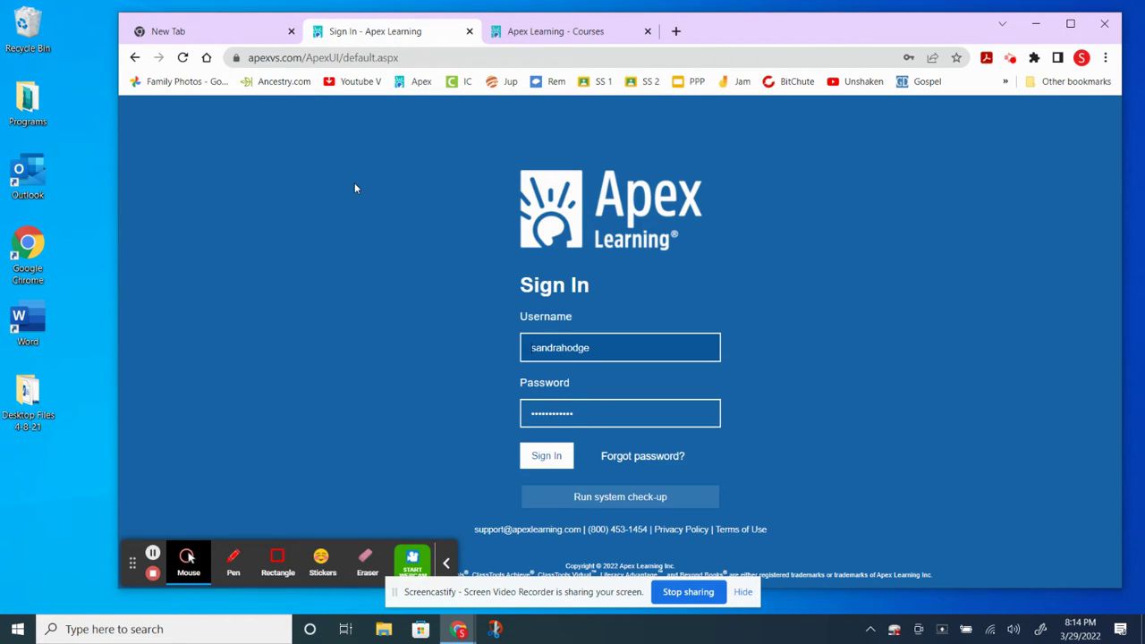
{"action": "left_click", "coordinate": [563, 32]}
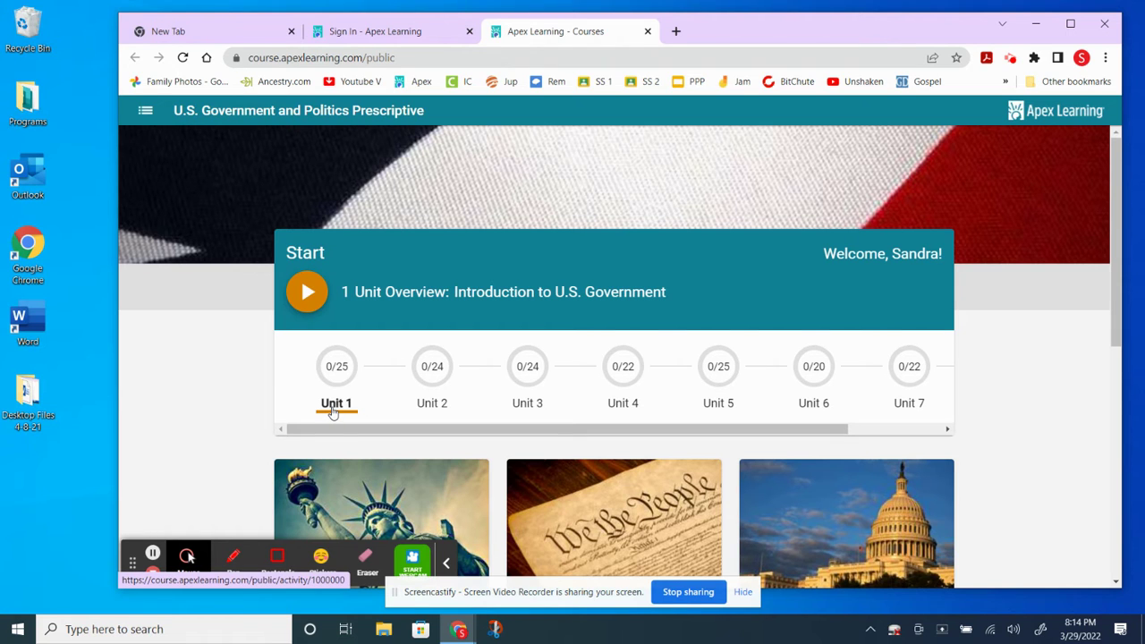
Open Unit 1 Introduction to U.S. Government and expand Lesson 1.1's activities.
{"action": "left_click", "coordinate": [335, 404]}
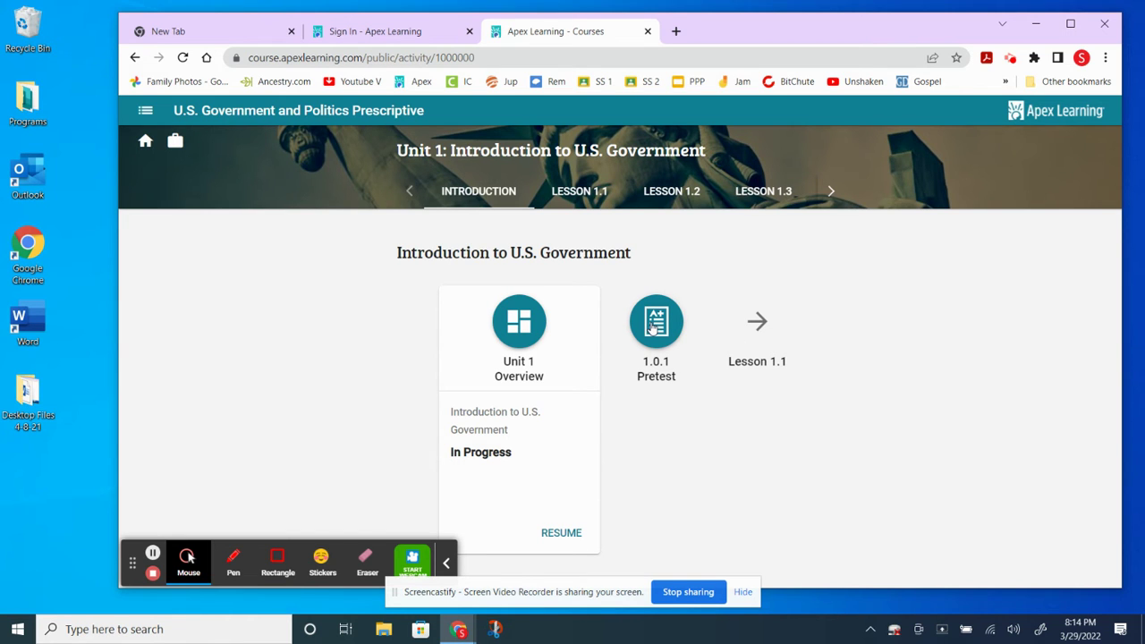
{"action": "left_click", "coordinate": [758, 324]}
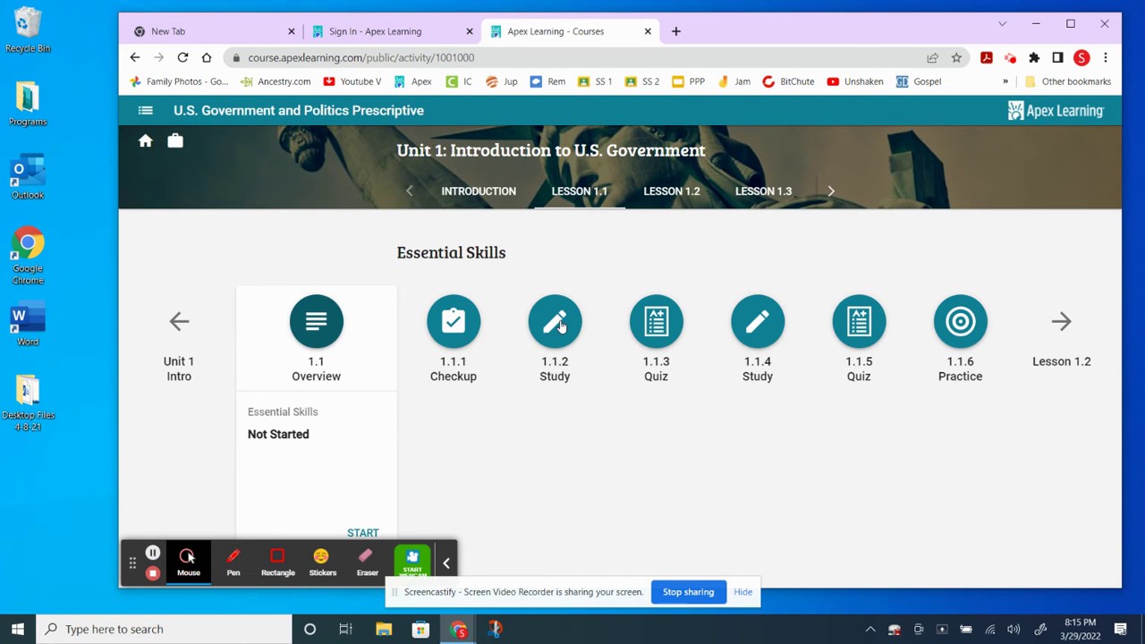
Resume the 1.1.2 Study: Working with Sources activity and open its study guide.
{"action": "left_click", "coordinate": [560, 326]}
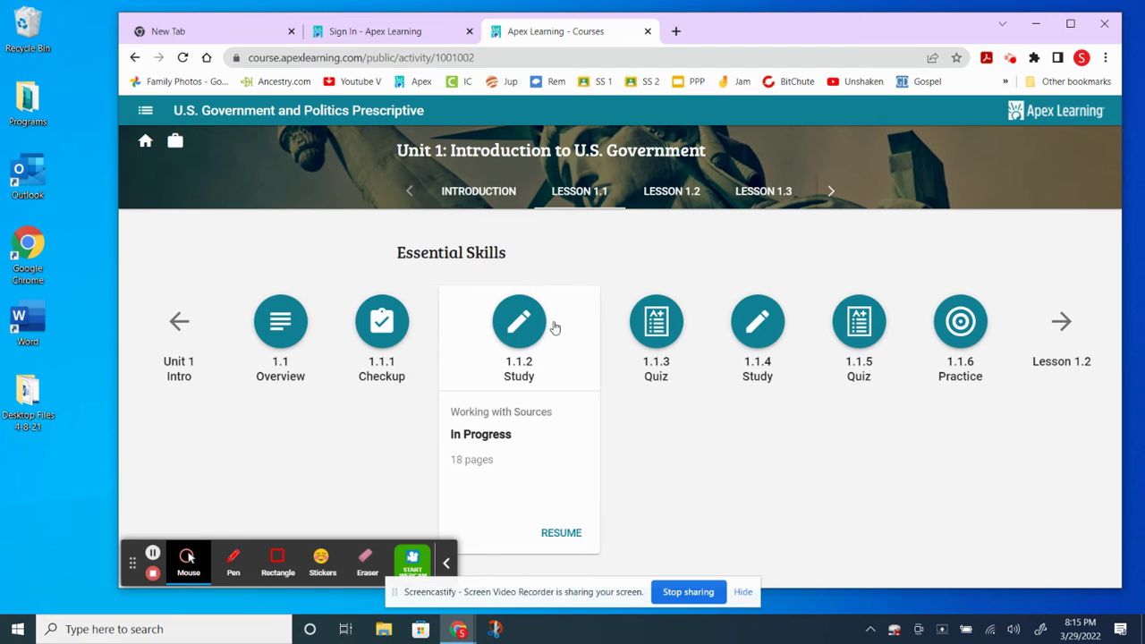
{"action": "left_click", "coordinate": [527, 331]}
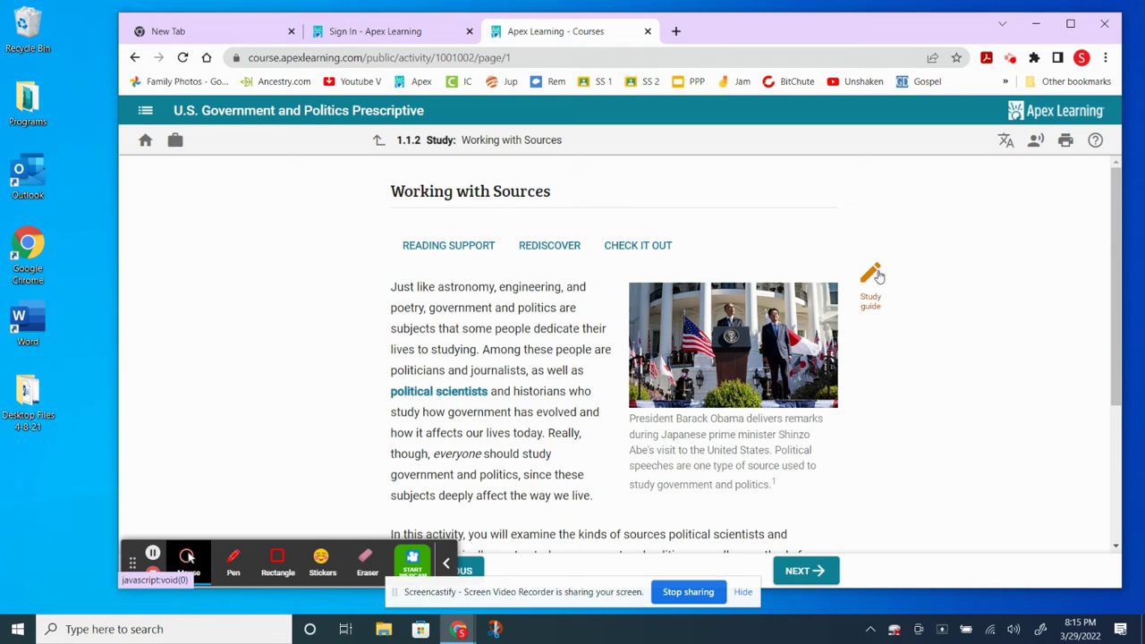
{"action": "left_click", "coordinate": [870, 278]}
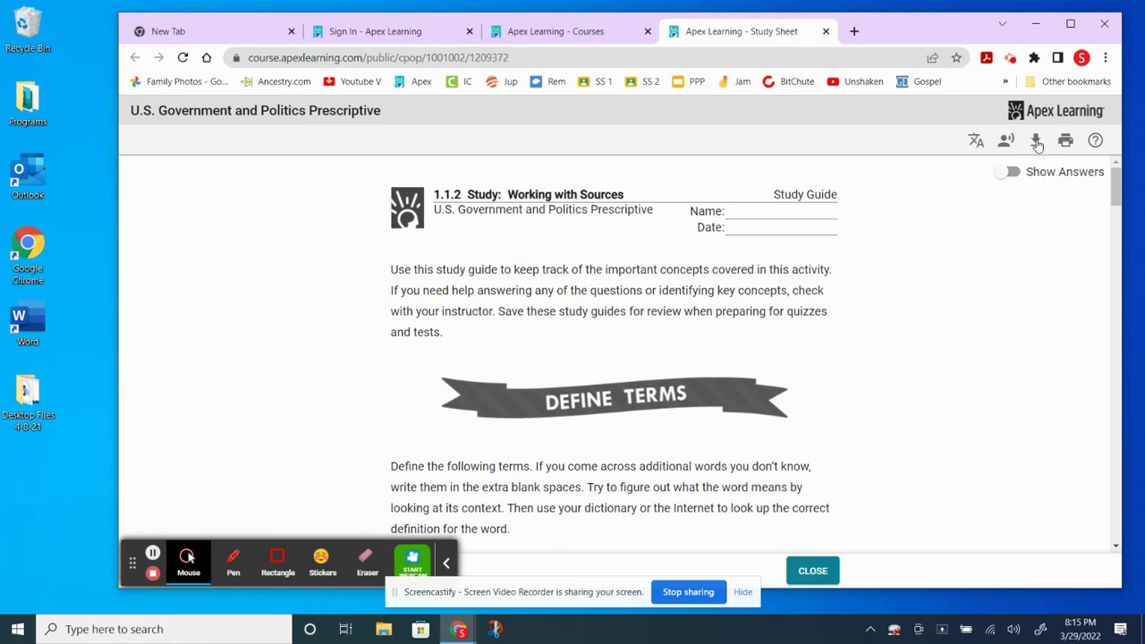
Download the Working with Sources study guide as a .docx file and drag it onto the desktop.
{"action": "left_click", "coordinate": [1035, 143]}
{"action": "left_click", "coordinate": [997, 182]}
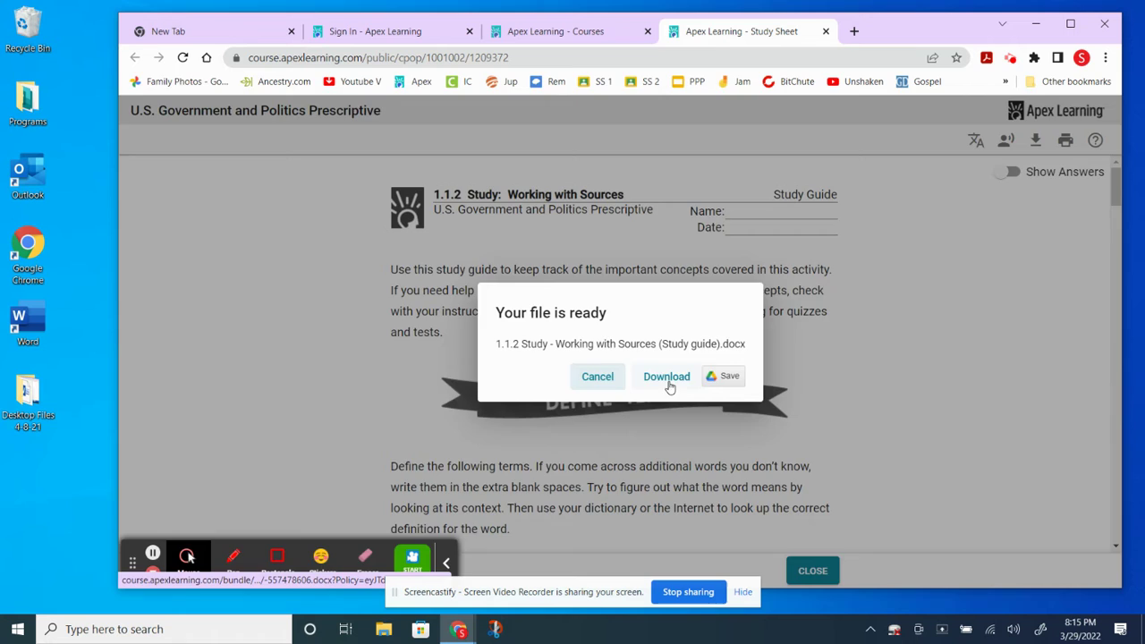
{"action": "left_click", "coordinate": [669, 380]}
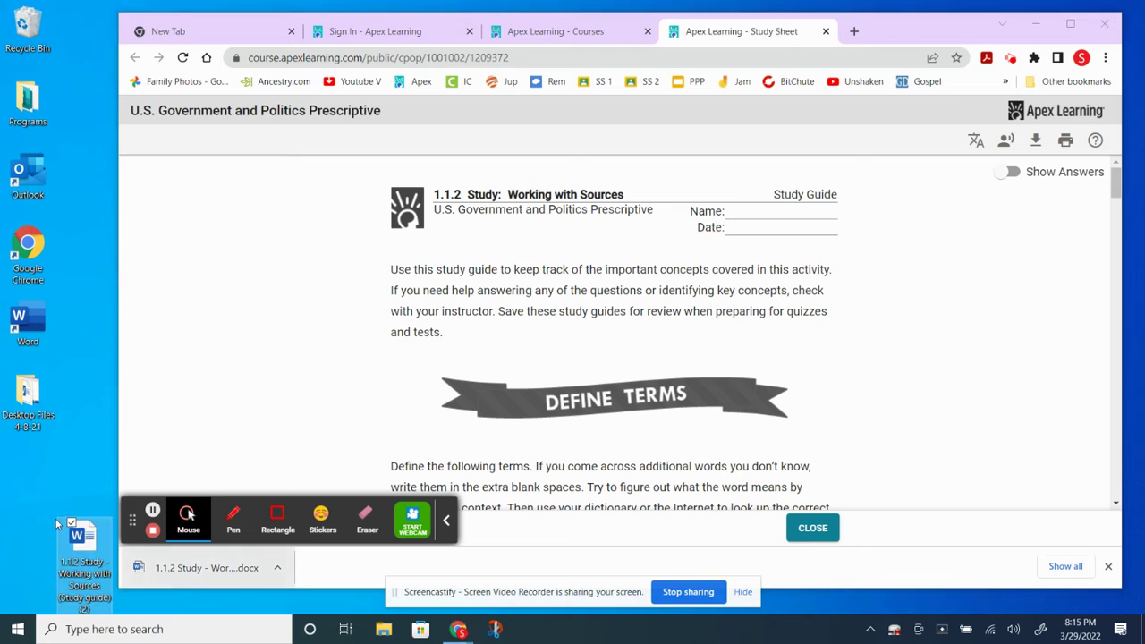
{"action": "left_click_drag", "start_coordinate": [55, 524], "coordinate": [43, 491]}
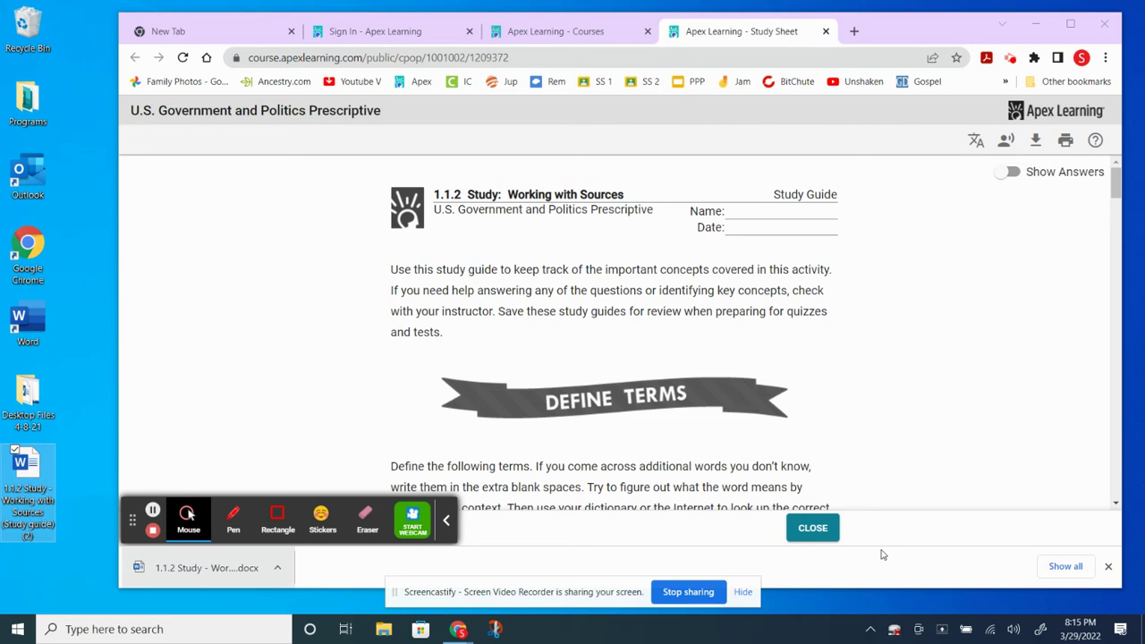
Close the 1.1.2 study guide and scroll through the activity page.
{"action": "left_click", "coordinate": [803, 533]}
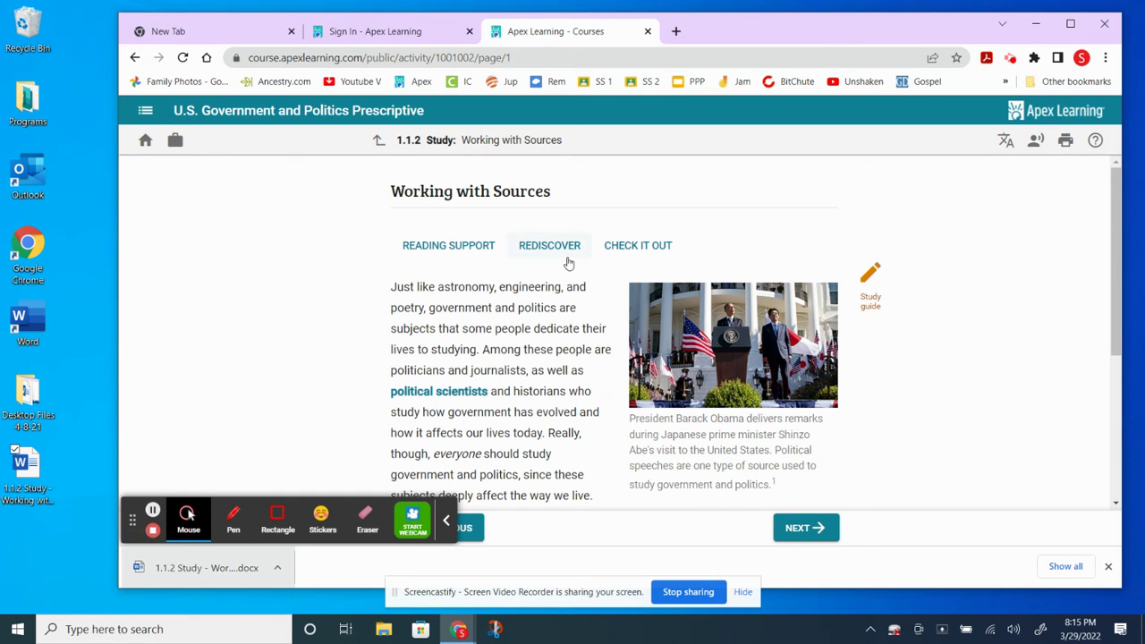
{"action": "scroll", "coordinate": [568, 262], "scroll_direction": "down", "scroll_amount": 3}
{"action": "scroll", "coordinate": [568, 262], "scroll_direction": "down", "scroll_amount": 1}
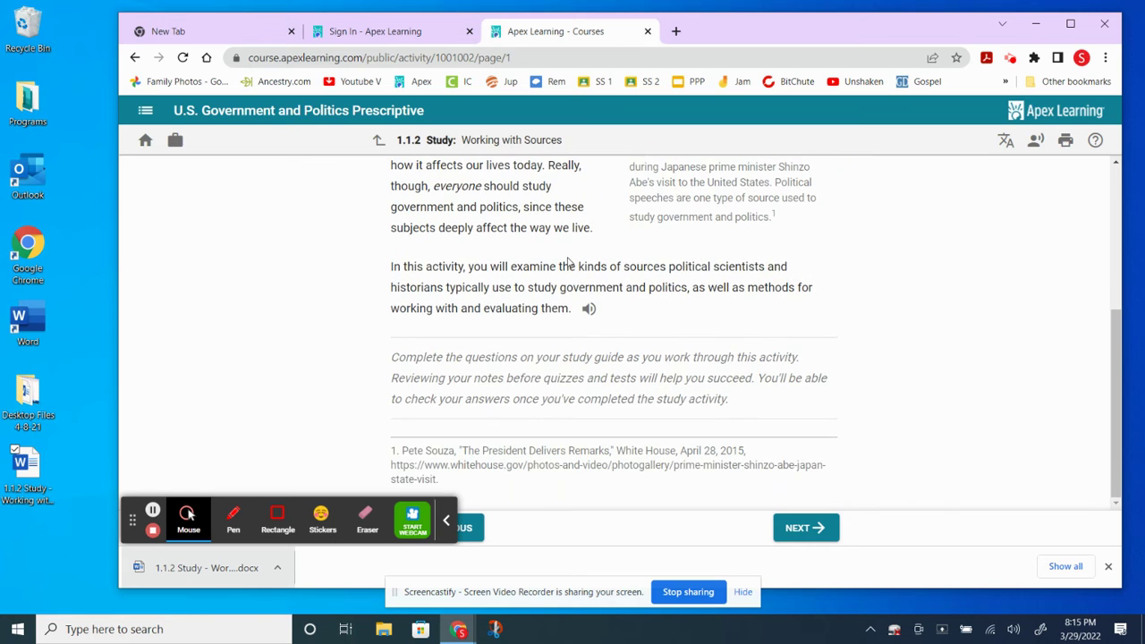
{"action": "scroll", "coordinate": [568, 262], "scroll_direction": "up", "scroll_amount": 3}
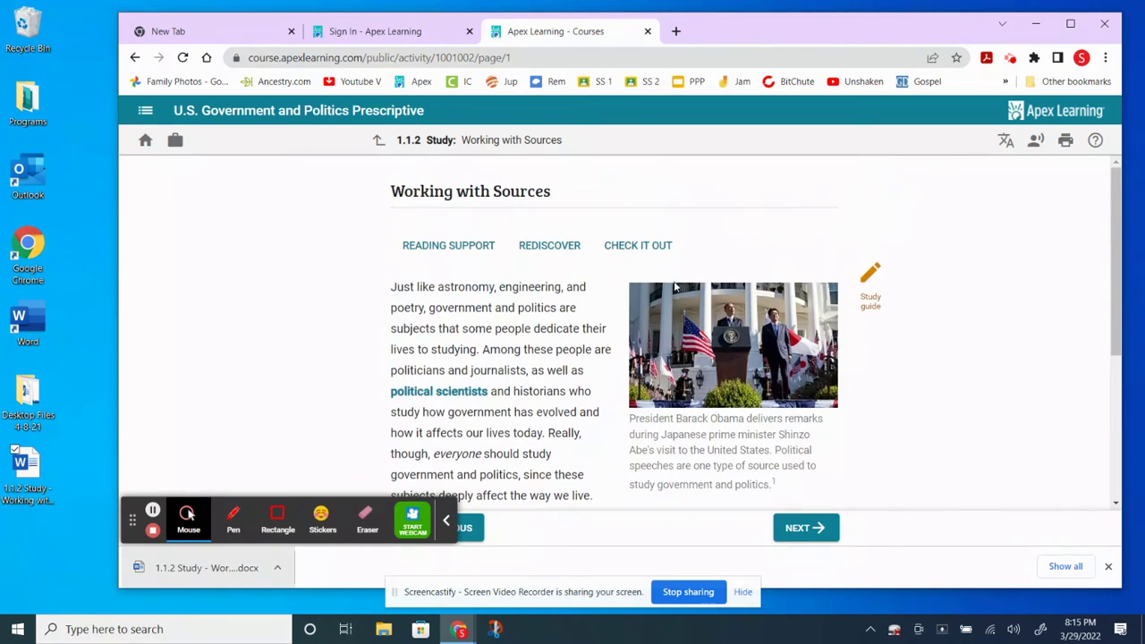
Try text-to-speech on the intro paragraph, then return to the Lesson 1.1 overview.
{"action": "left_click", "coordinate": [1035, 143]}
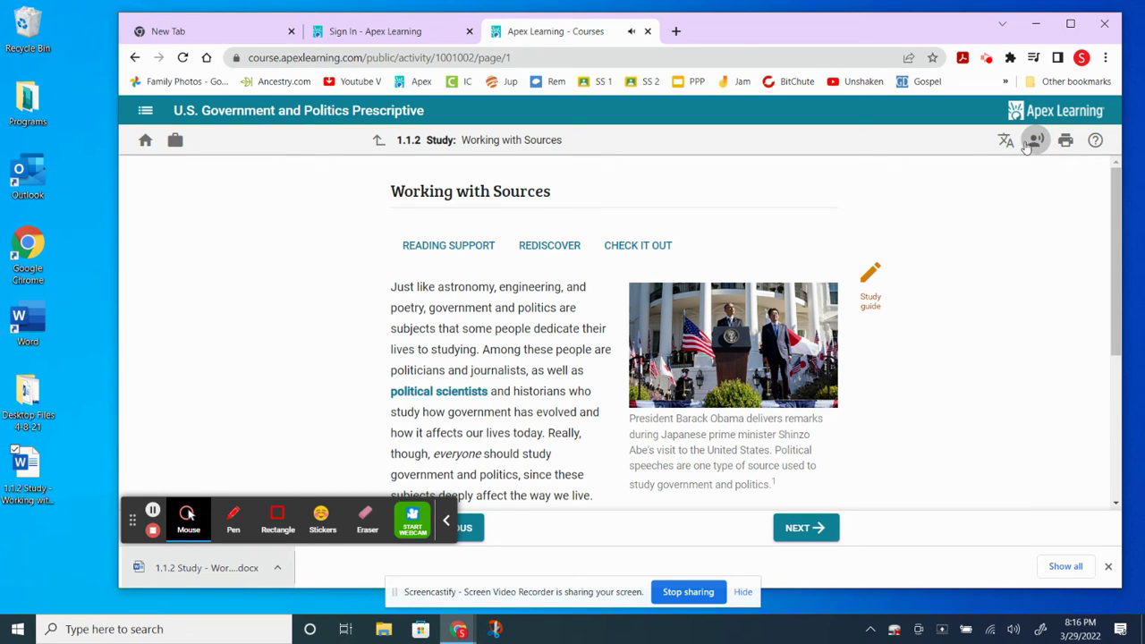
{"action": "scroll", "coordinate": [991, 273], "scroll_direction": "down", "scroll_amount": 1}
{"action": "scroll", "coordinate": [984, 272], "scroll_direction": "down", "scroll_amount": 2}
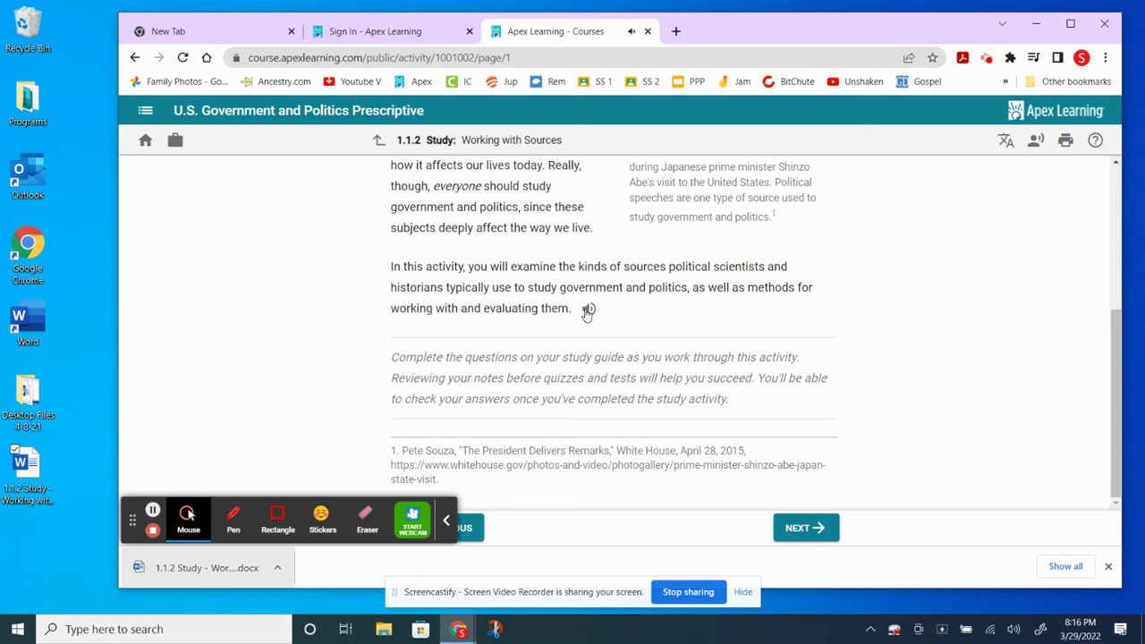
{"action": "left_click", "coordinate": [586, 310]}
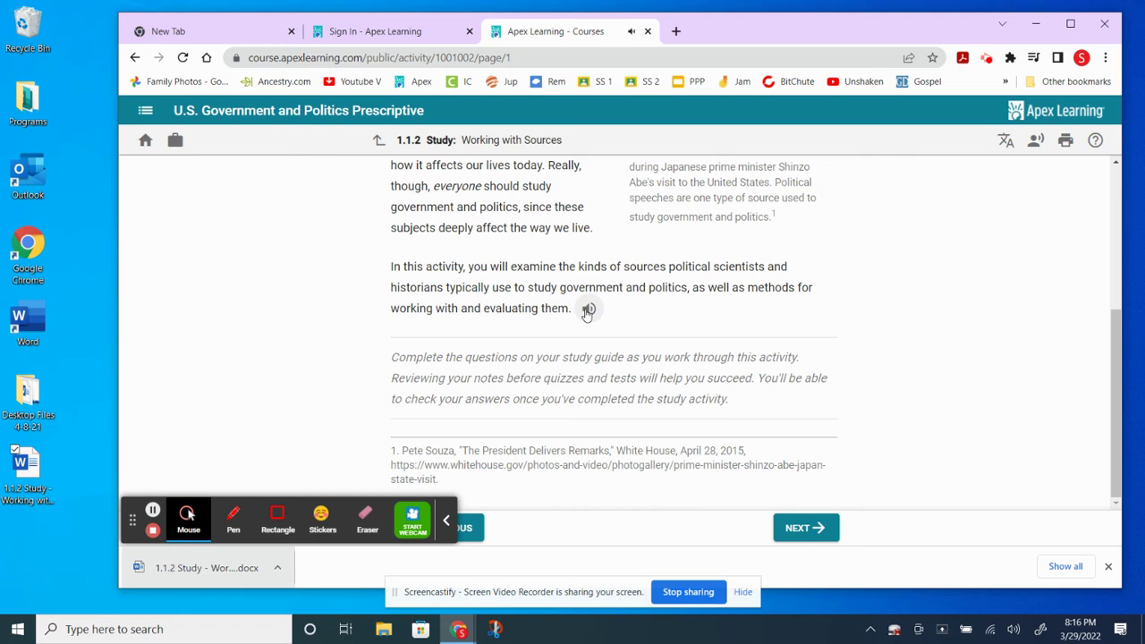
{"action": "left_click", "coordinate": [794, 531]}
{"action": "left_click", "coordinate": [378, 143]}
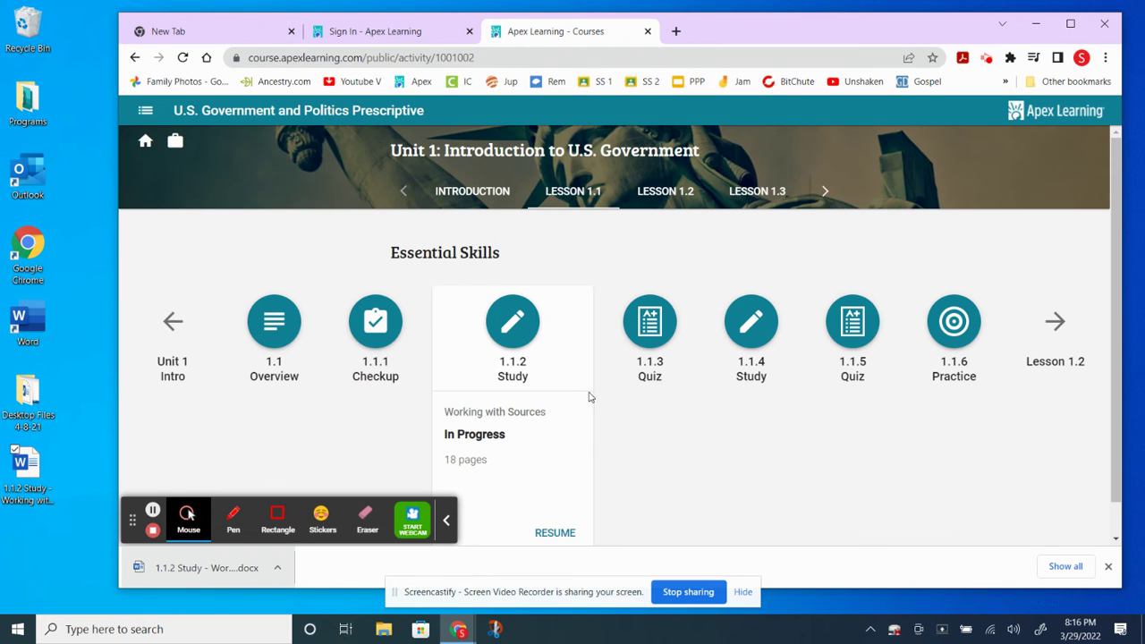
{"action": "left_click", "coordinate": [556, 533]}
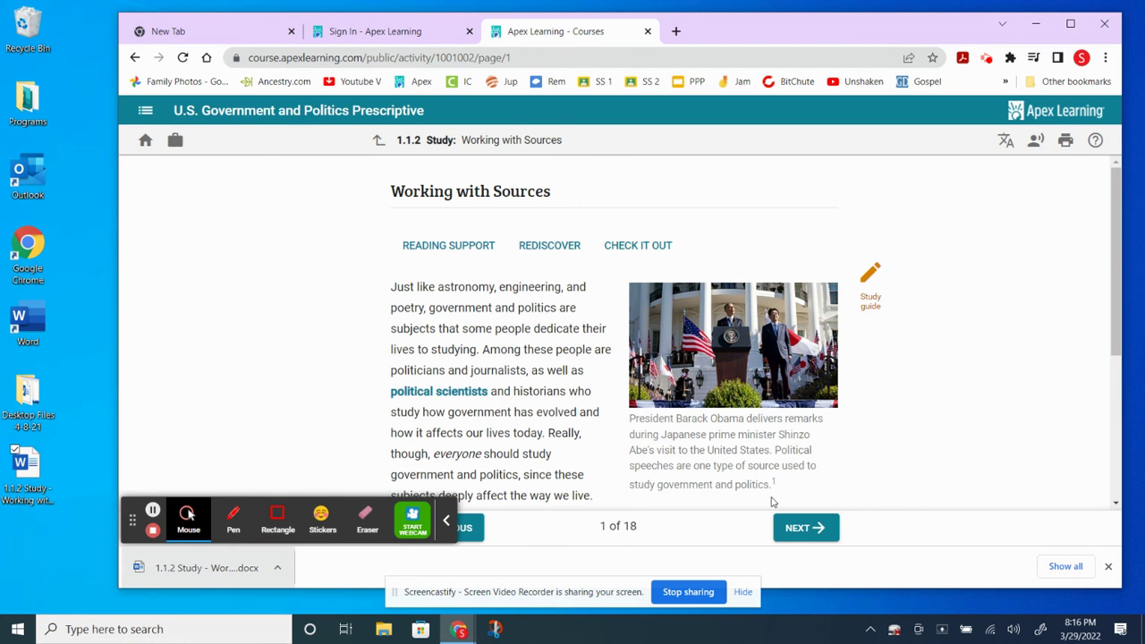
{"action": "left_click", "coordinate": [824, 535]}
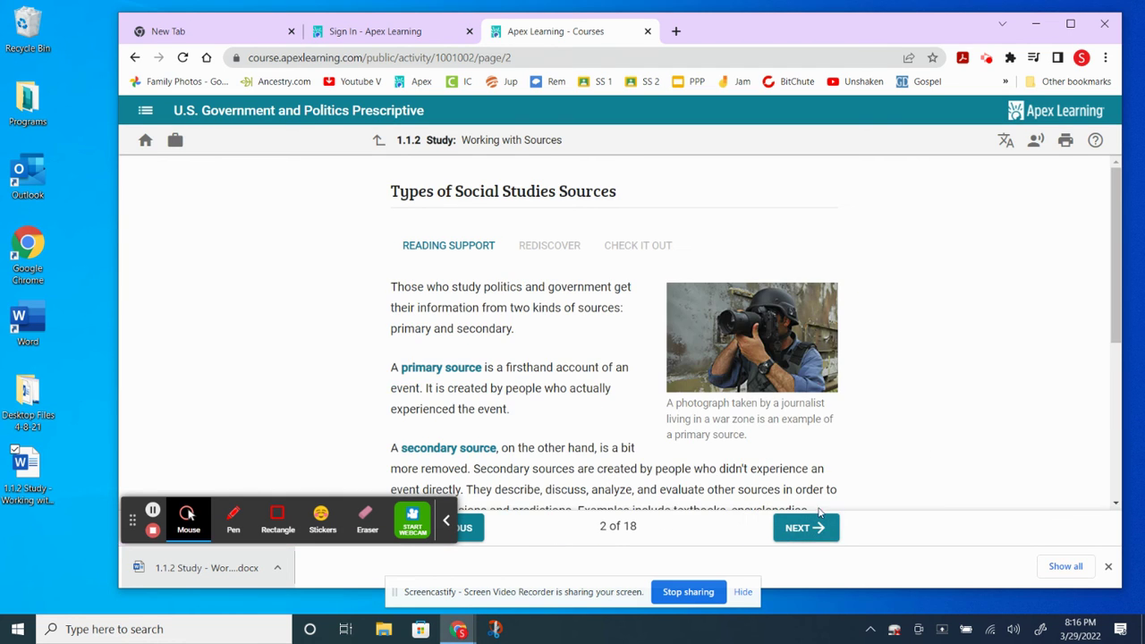
{"action": "scroll", "coordinate": [884, 408], "scroll_direction": "down", "scroll_amount": 2}
{"action": "scroll", "coordinate": [884, 409], "scroll_direction": "down", "scroll_amount": 1}
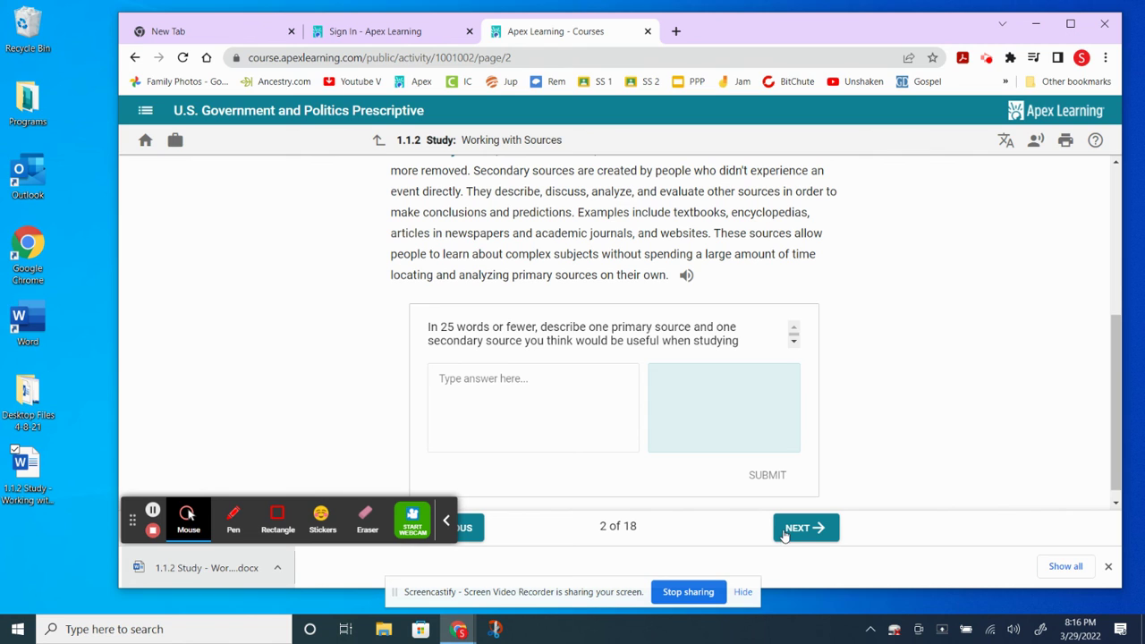
{"action": "left_click", "coordinate": [378, 141]}
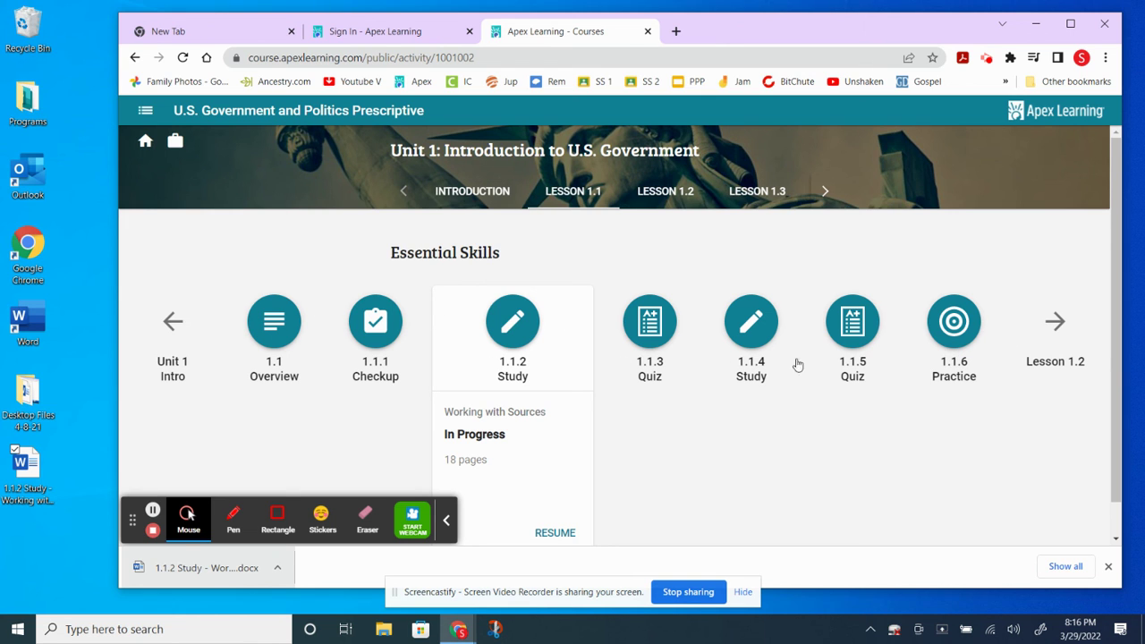
Move the lesson carousel to Lesson 1.2 Ideas about Government.
{"action": "left_click", "coordinate": [1055, 329]}
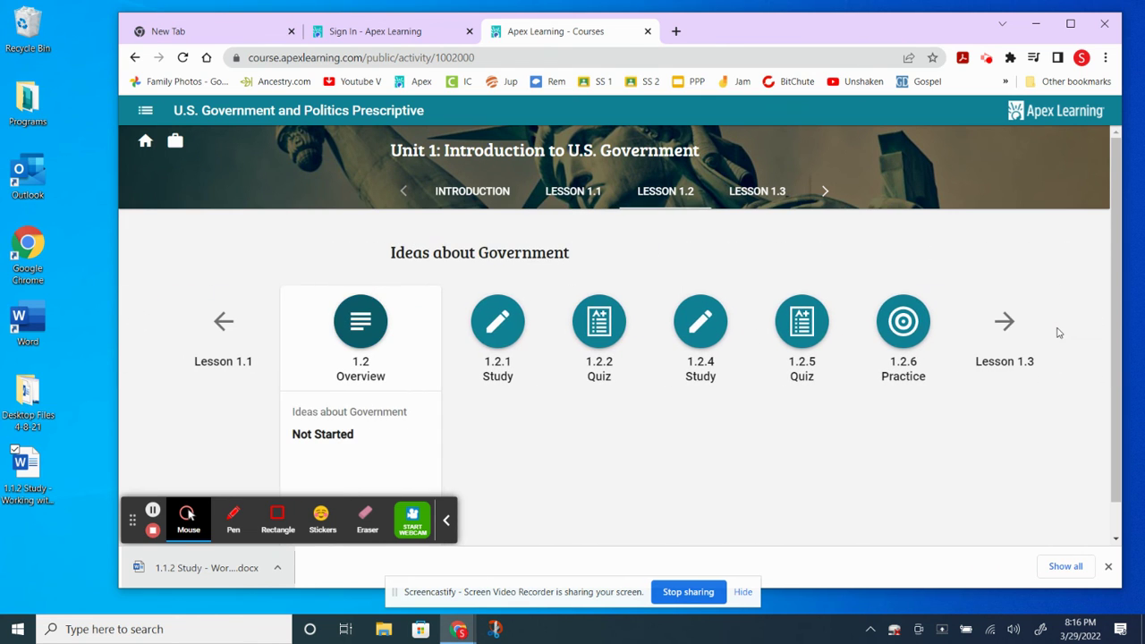